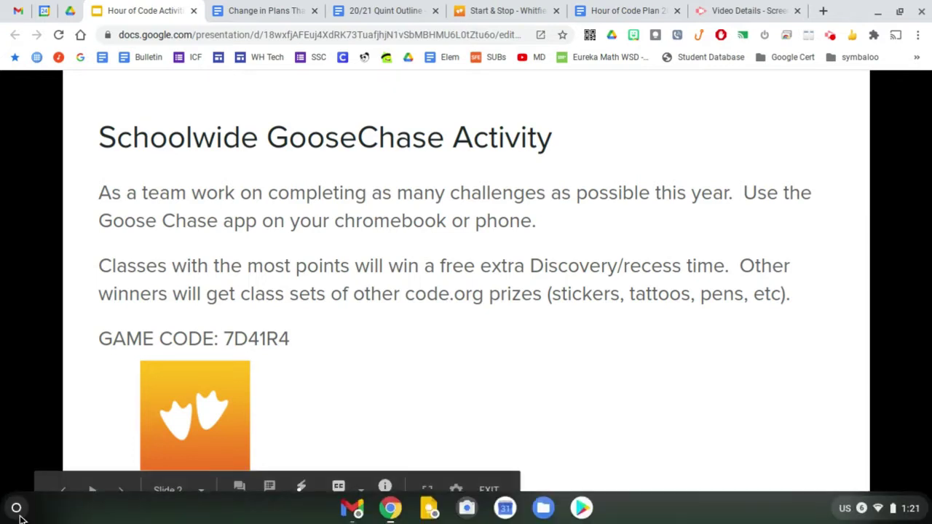
# Step: Launch GooseChase, start joining a new game and enter the game code 7D41R4
pyautogui.click(18, 510)
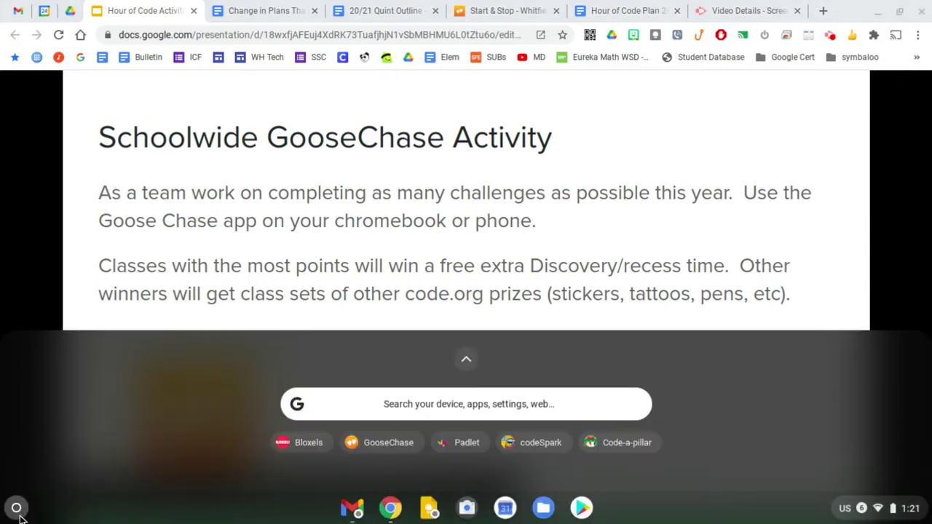
pyautogui.click(400, 444)
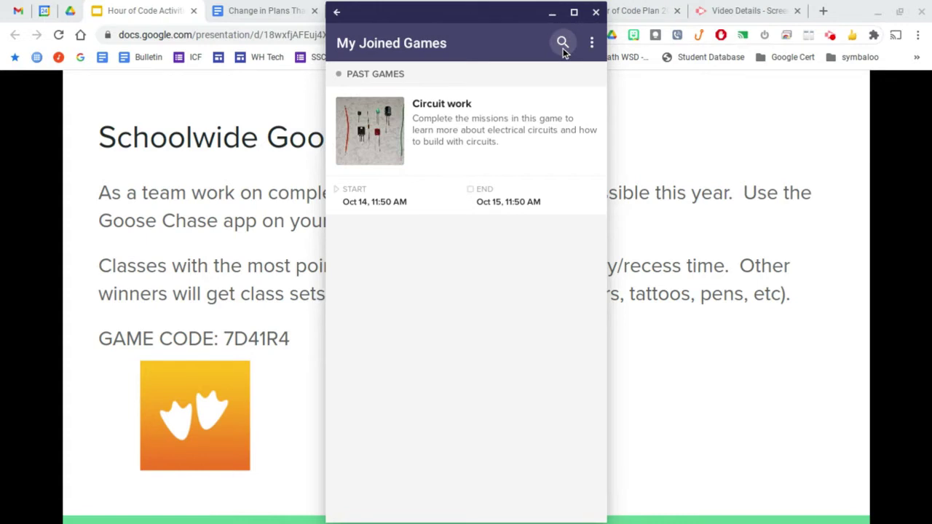
pyautogui.click(562, 44)
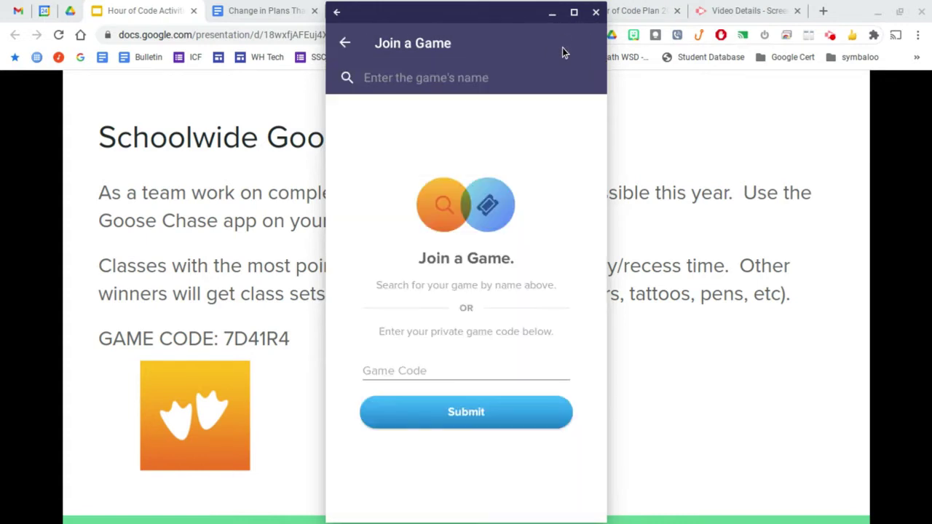
pyautogui.click(405, 372)
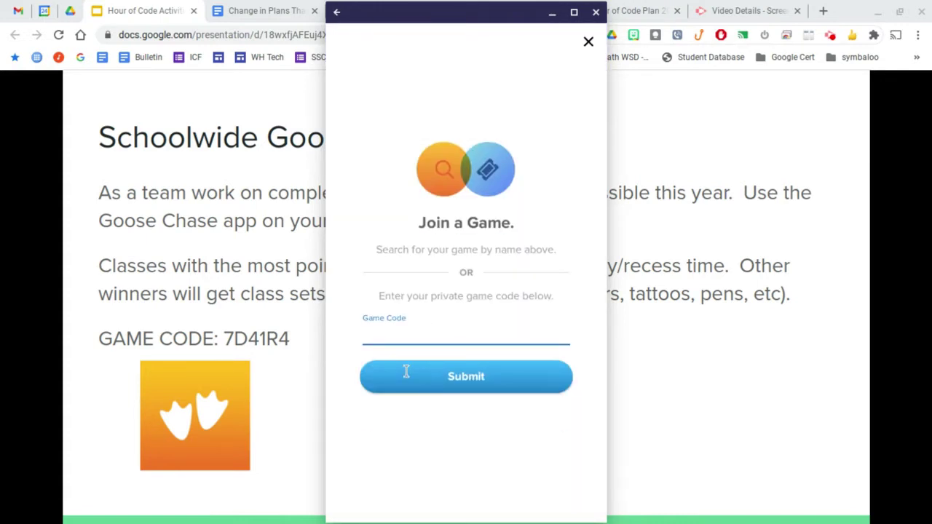
pyautogui.write('7D41R4')
# Step: Submit code 7D41R4, choose Select Team & Join Game, and pick the first team in the Team Lobby
pyautogui.click(460, 377)
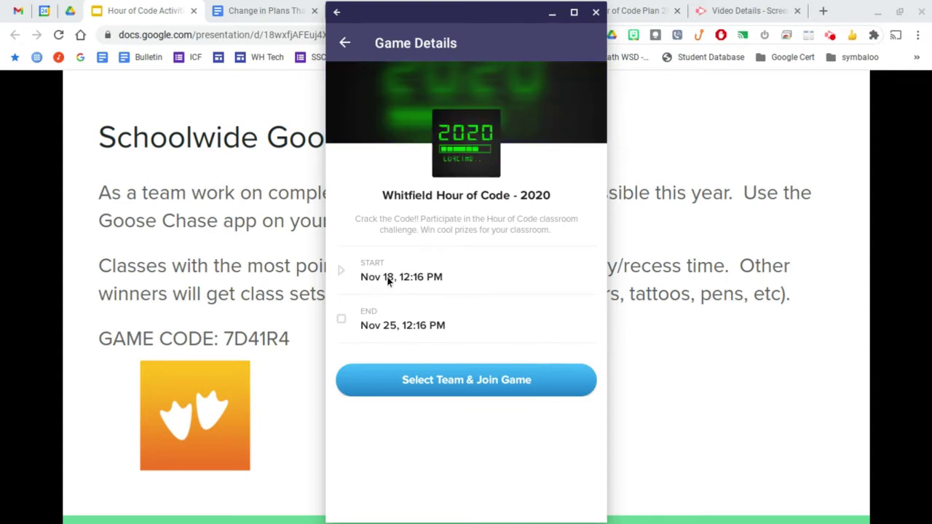
pyautogui.click(412, 389)
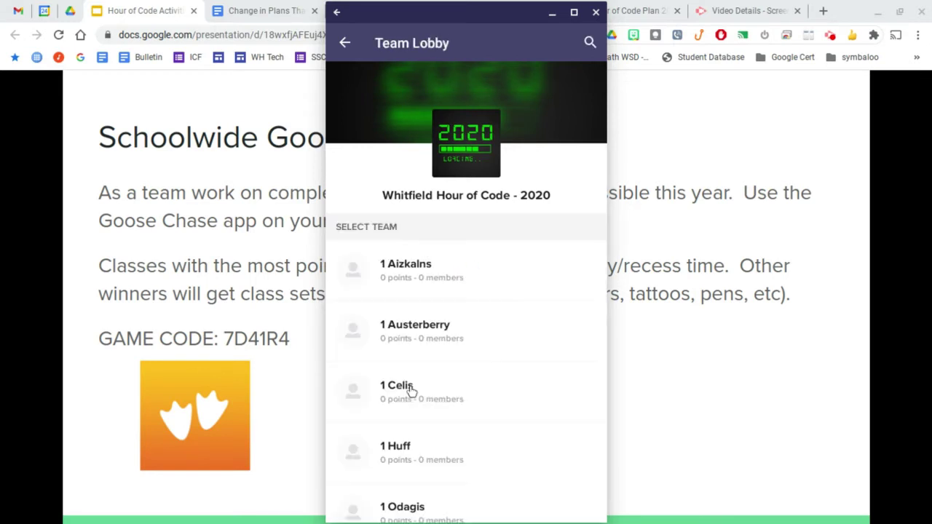
pyautogui.click(481, 269)
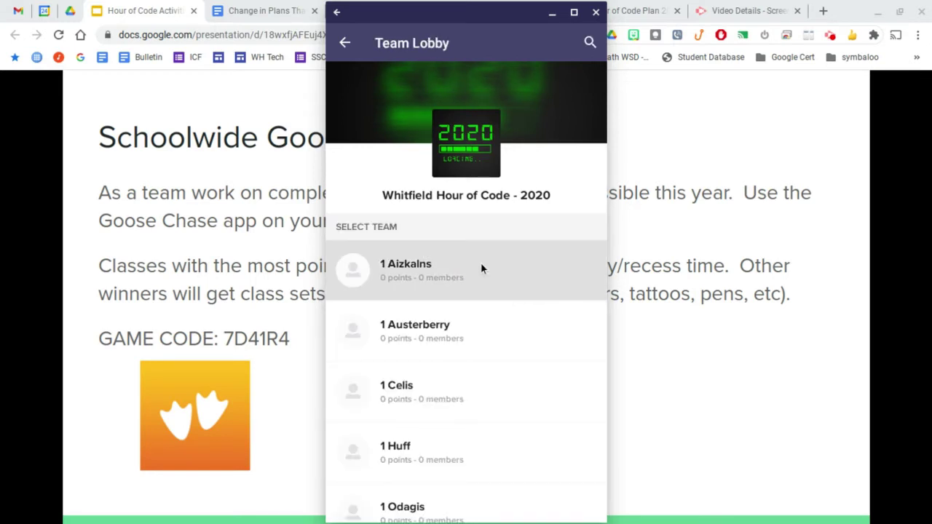
pyautogui.scroll(-2, 481, 269)
pyautogui.scroll(2, 470, 324)
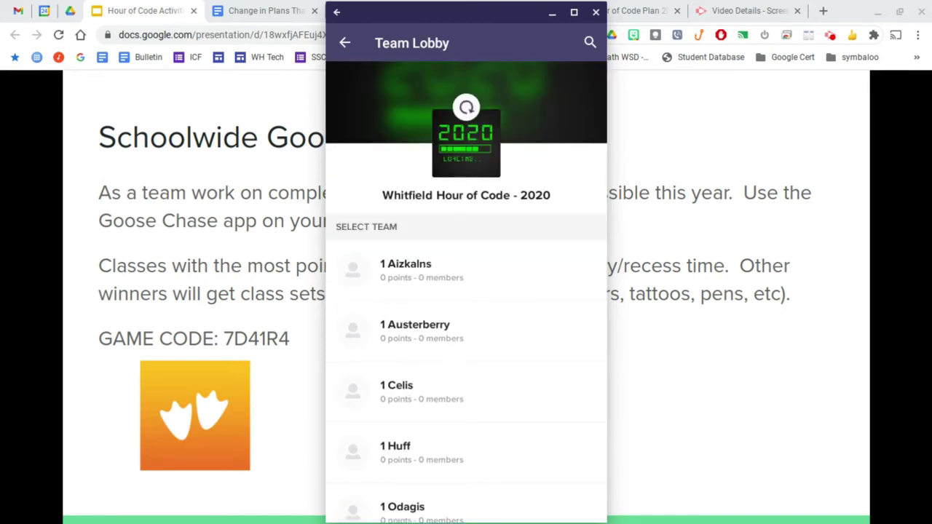
# Step: Join the first team, maximize the app window, and check Completed before returning to Remaining missions
pyautogui.click(414, 290)
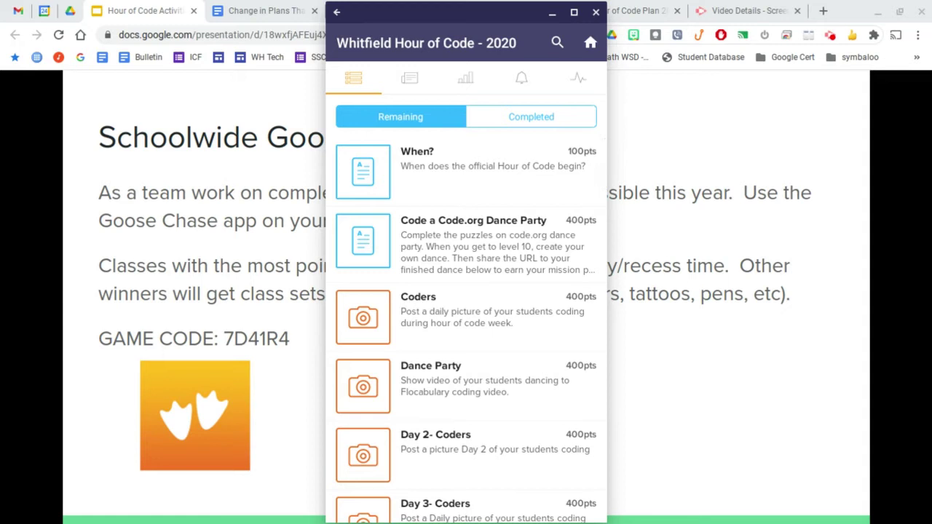
pyautogui.click(574, 14)
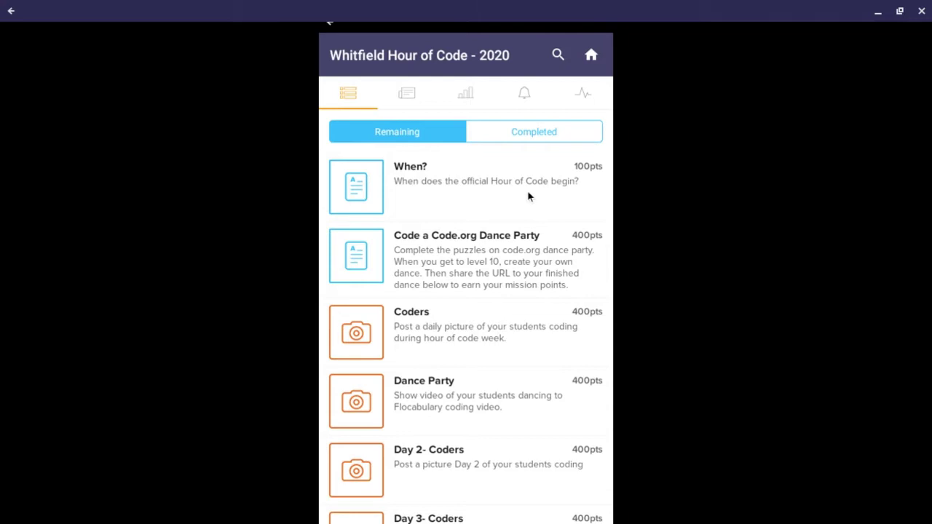
pyautogui.click(551, 135)
pyautogui.click(411, 136)
# Step: Scroll through all Remaining missions to the end, then back up to Code.org and Flipgrid
pyautogui.scroll(-3, 480, 250)
pyautogui.scroll(-2, 480, 250)
pyautogui.scroll(5, 481, 247)
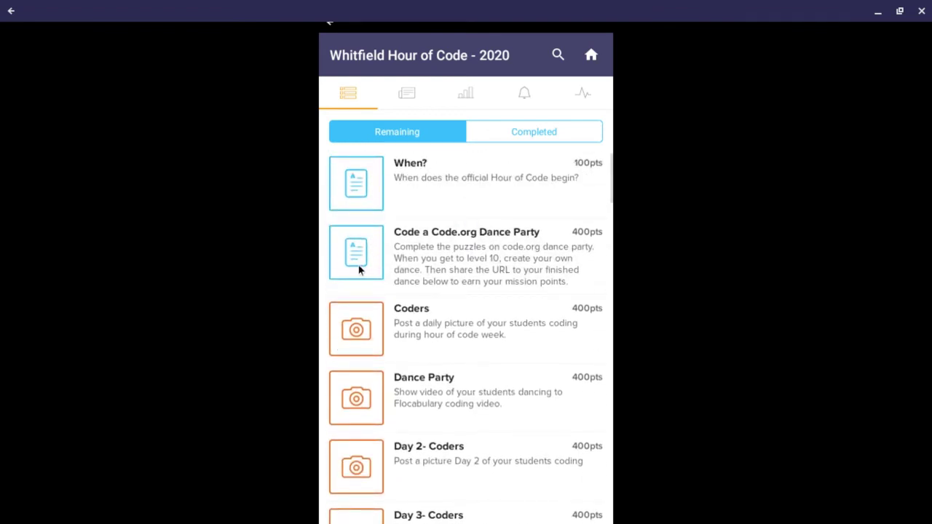
pyautogui.scroll(-3, 427, 259)
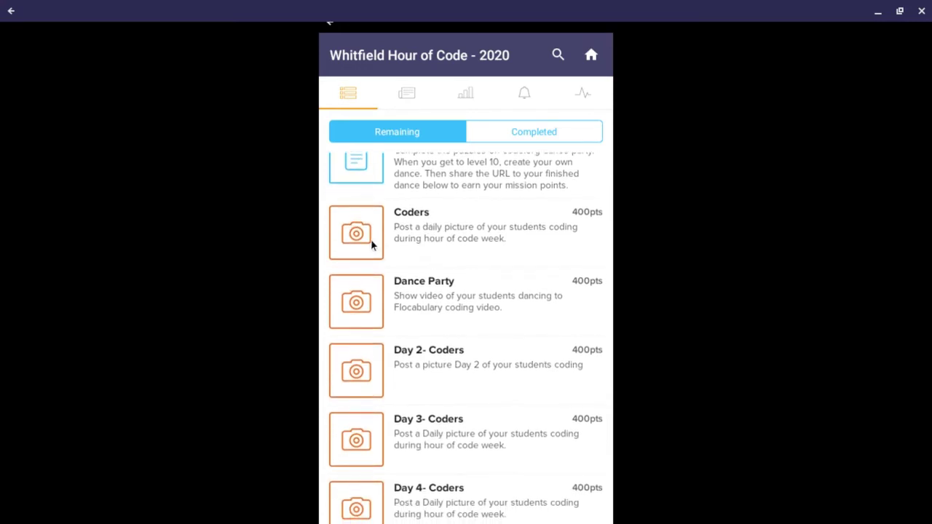
pyautogui.scroll(-15, 426, 241)
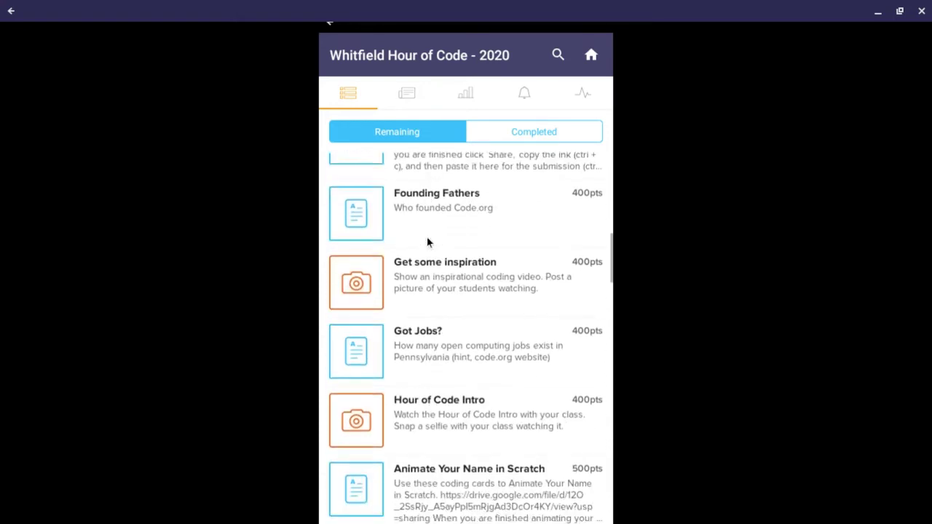
pyautogui.scroll(-20, 427, 241)
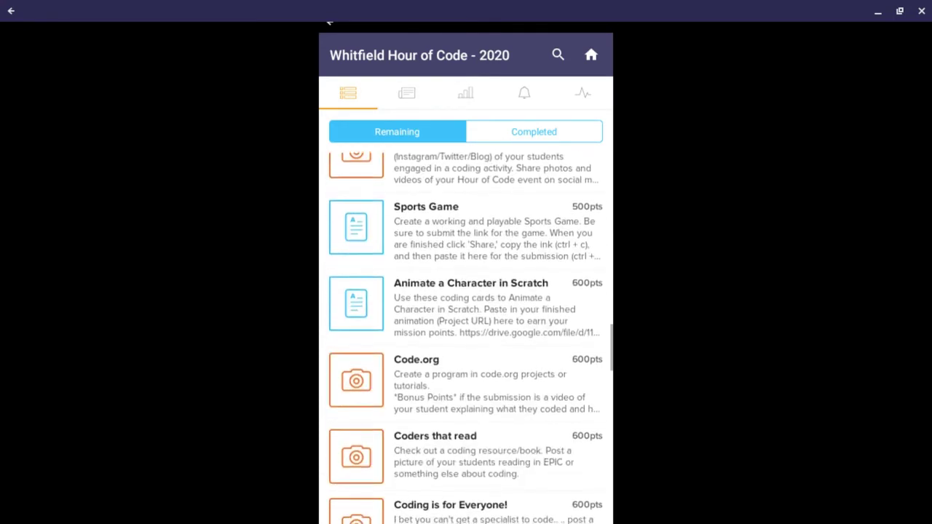
pyautogui.scroll(-15, 465, 342)
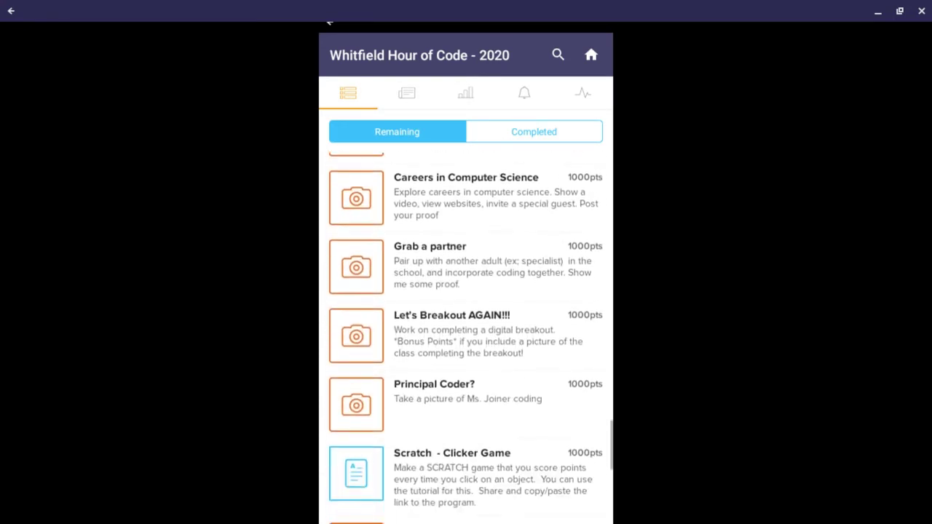
pyautogui.scroll(-5, 466, 335)
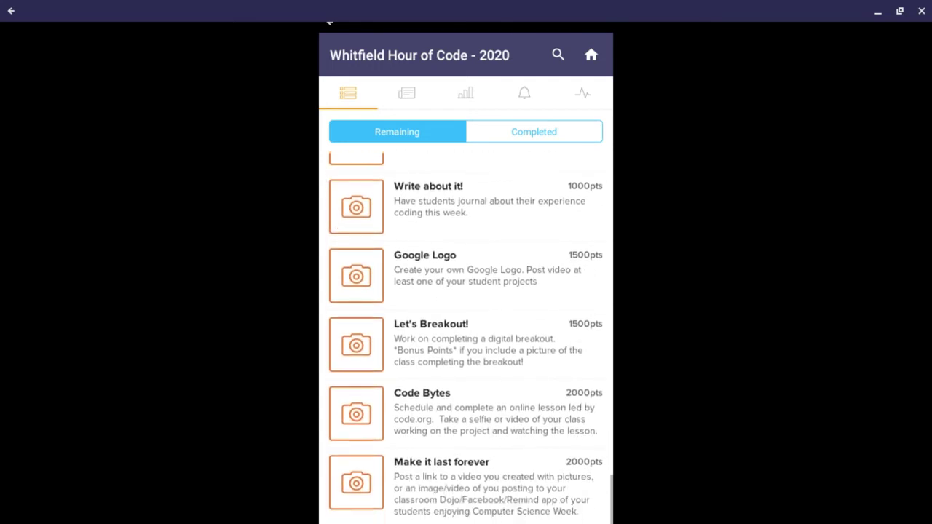
pyautogui.scroll(4, 466, 335)
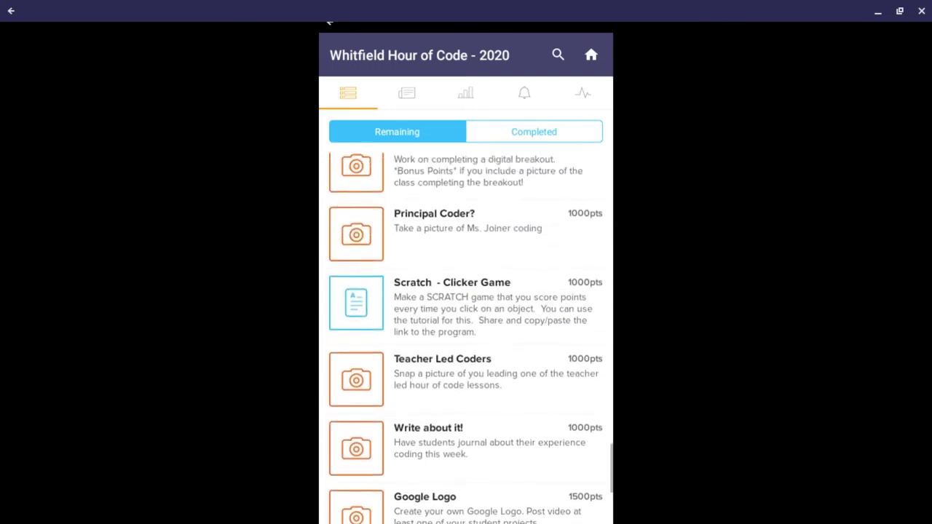
pyautogui.scroll(-5, 466, 335)
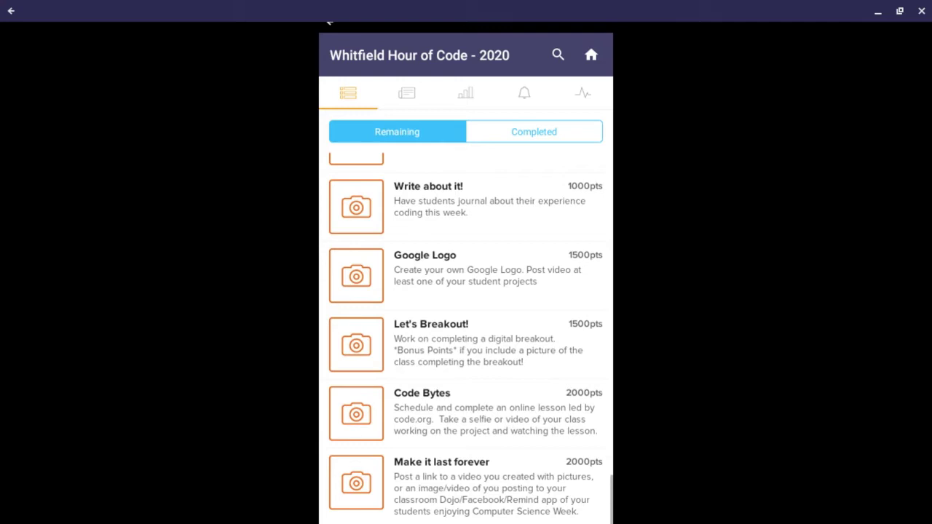
pyautogui.scroll(10, 524, 390)
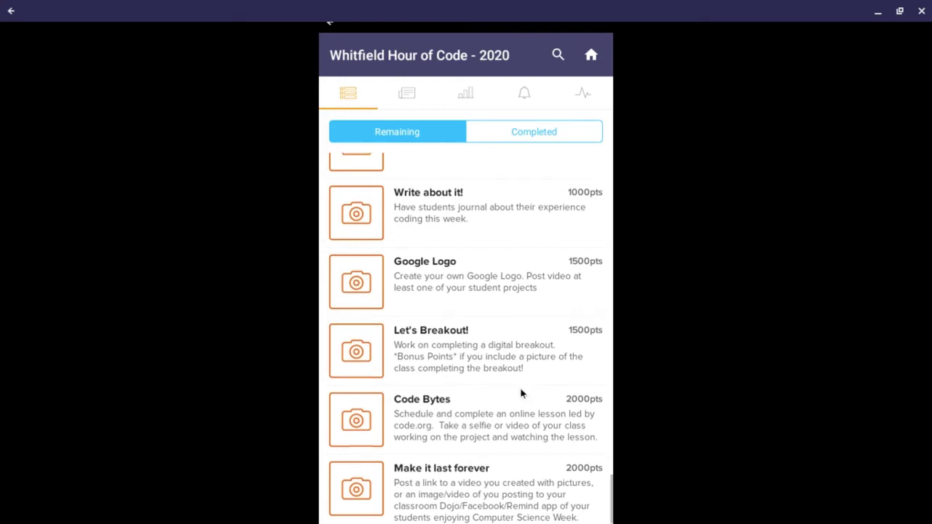
pyautogui.scroll(5, 466, 335)
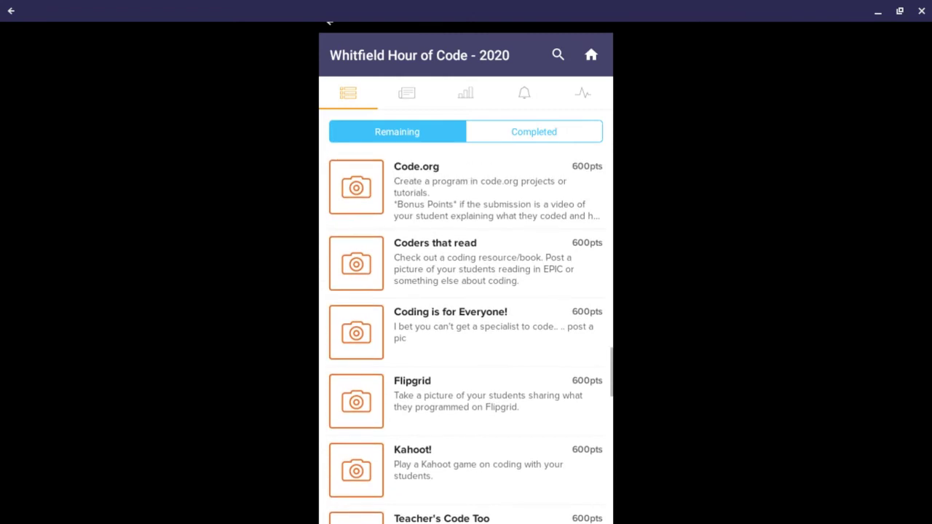
# Step: Preview the Flipgrid mission details and return to the mission list
pyautogui.click(410, 403)
pyautogui.click(416, 384)
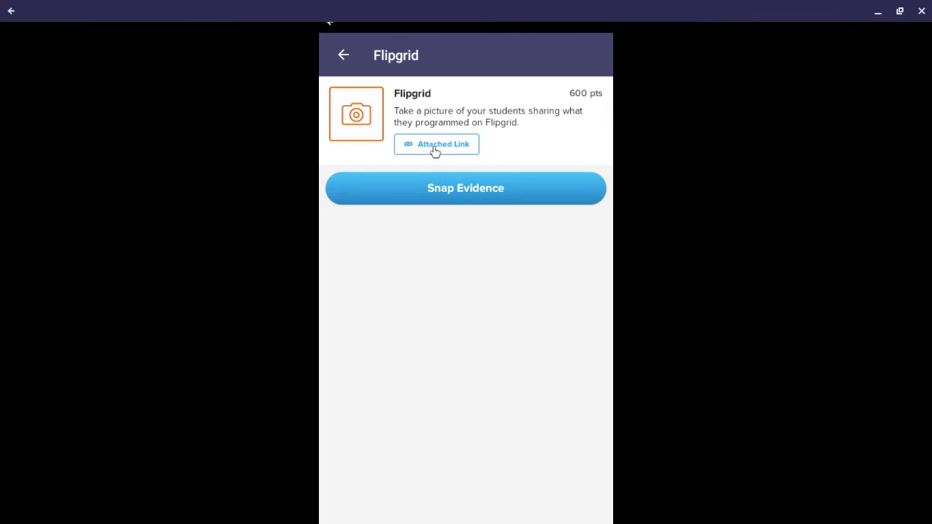
pyautogui.click(344, 58)
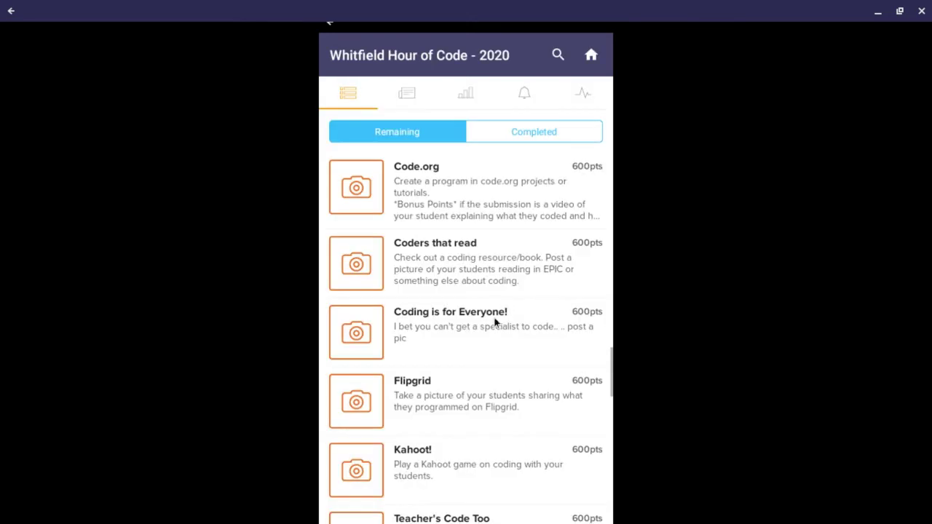
# Step: Preview Coders that read, then scroll the list up to the 400-point Coders mission
pyautogui.click(470, 286)
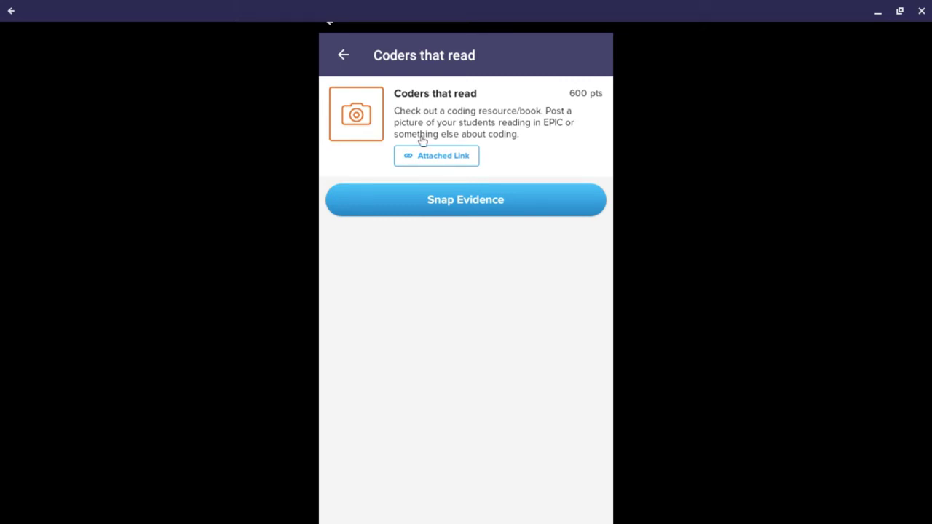
pyautogui.click(341, 53)
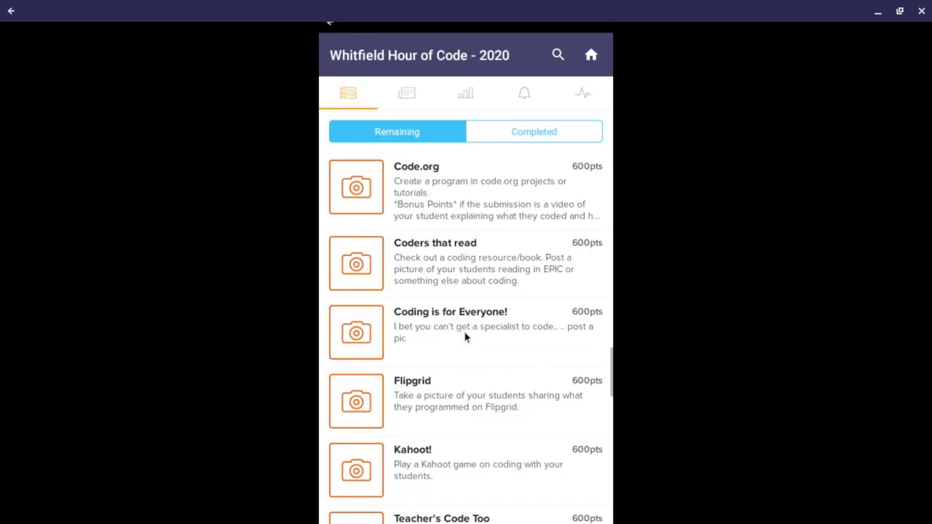
pyautogui.scroll(5, 476, 328)
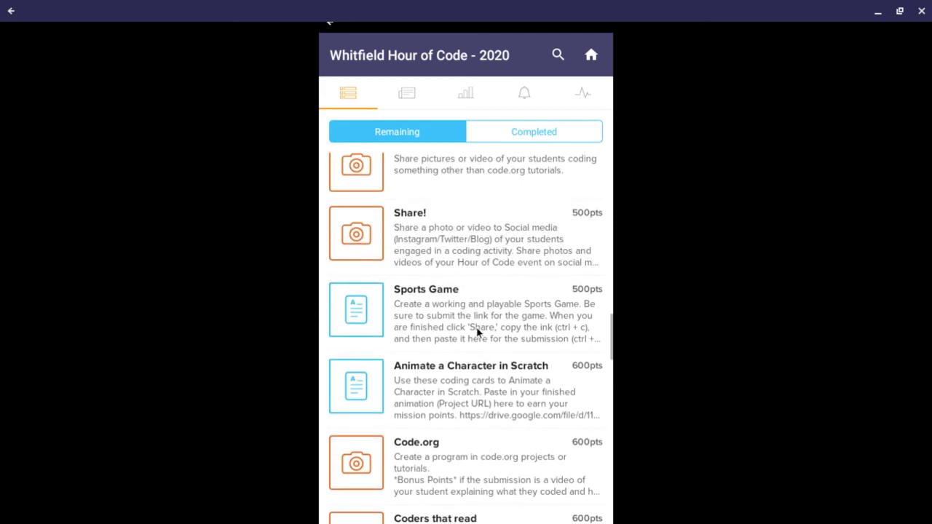
pyautogui.scroll(10, 475, 327)
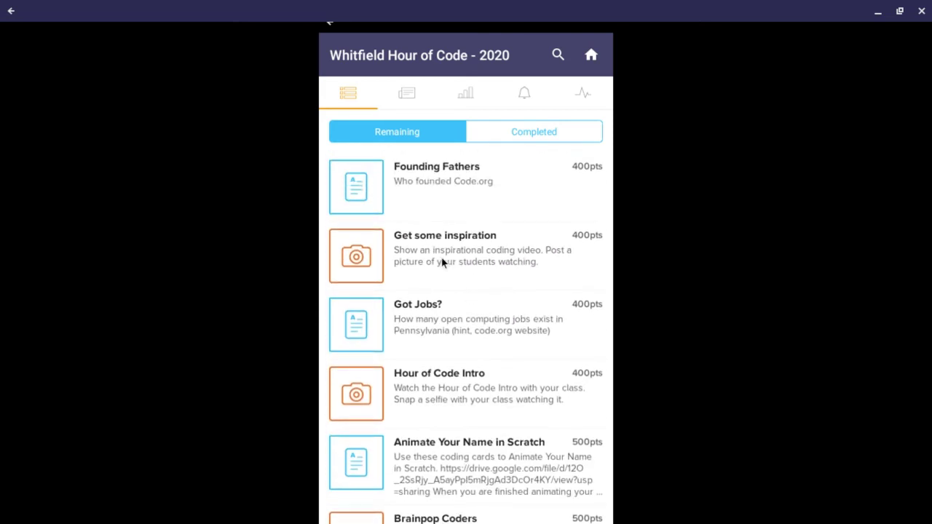
pyautogui.scroll(5, 442, 263)
pyautogui.scroll(3, 441, 229)
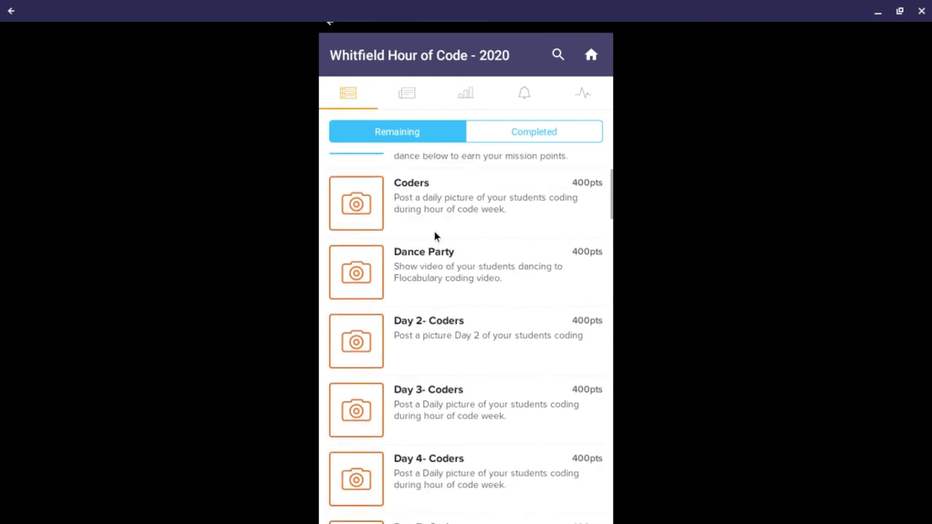
pyautogui.scroll(-2, 434, 237)
pyautogui.scroll(3, 435, 235)
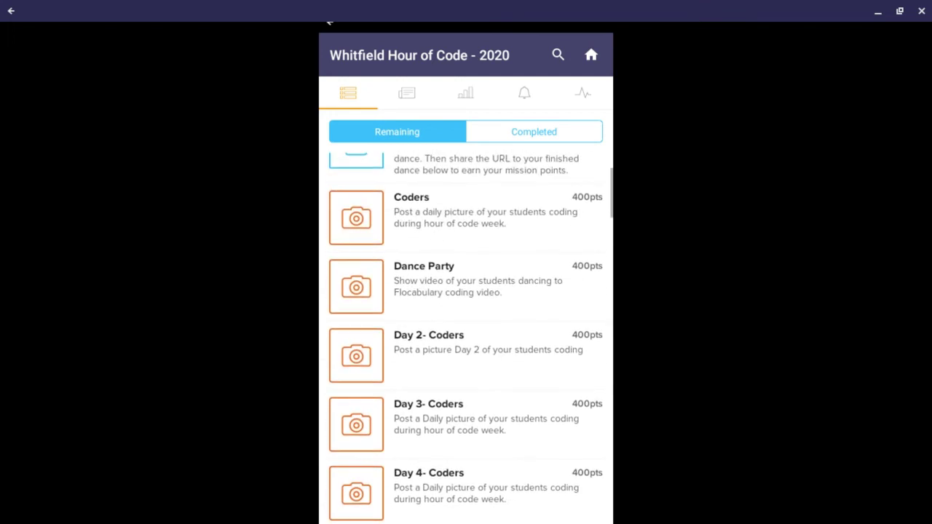
# Step: Open the Coders mission's Snap Evidence camera and switch it from photo to Record Video
pyautogui.click(436, 221)
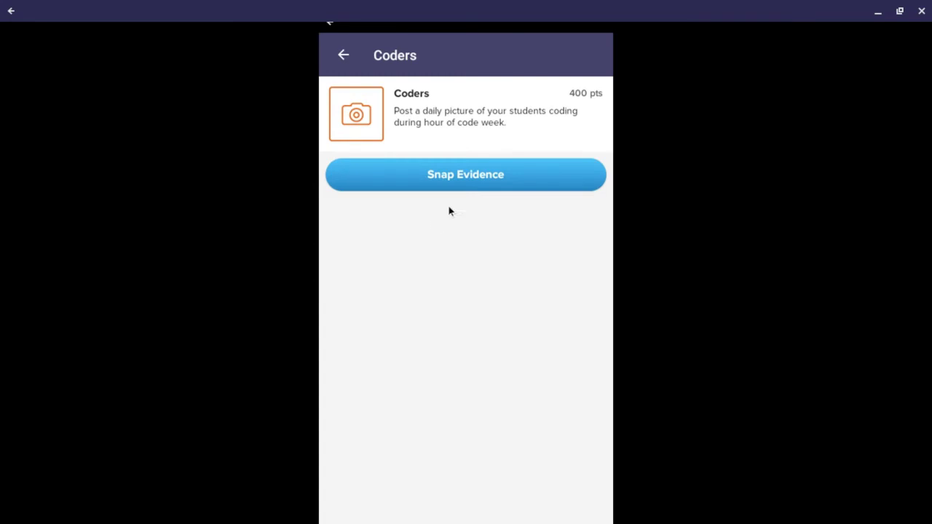
pyautogui.click(470, 187)
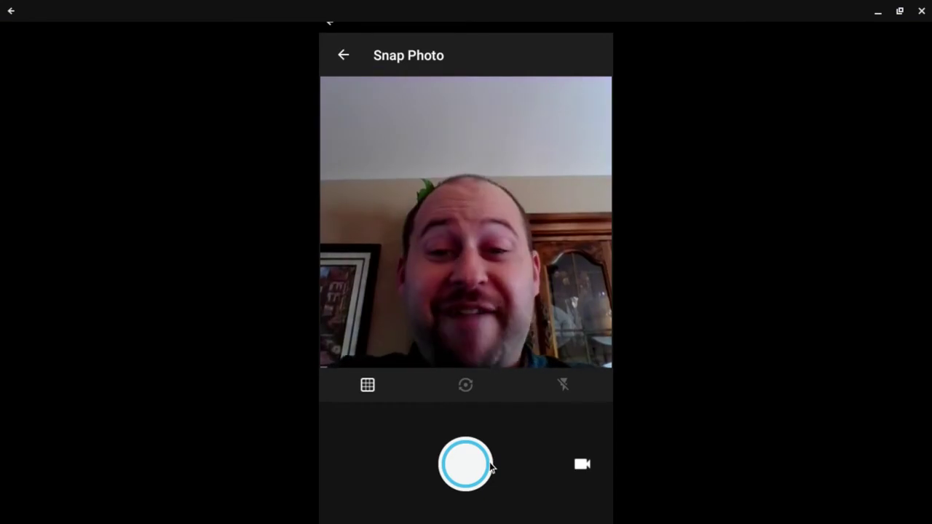
pyautogui.click(582, 465)
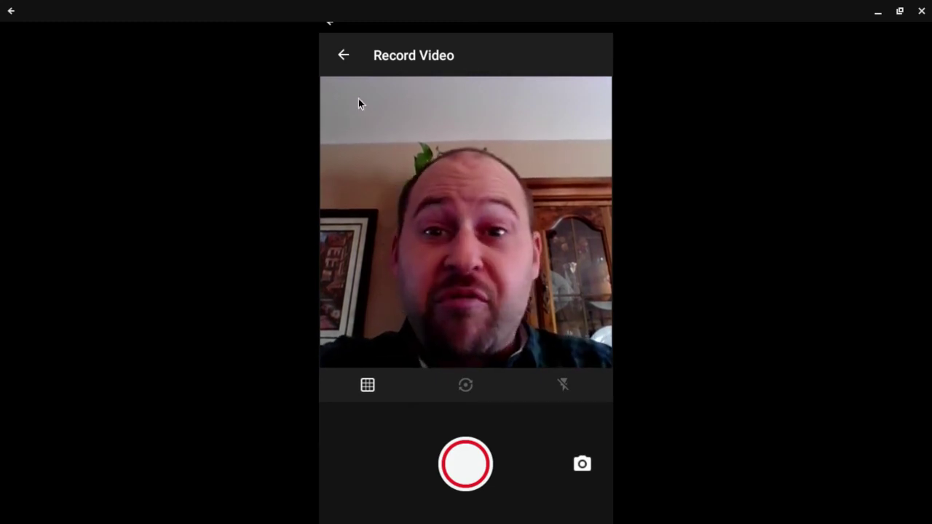
# Step: Leave the camera and Coders page, then scroll to the 2000-point Code Bytes and Make it last forever missions
pyautogui.click(344, 57)
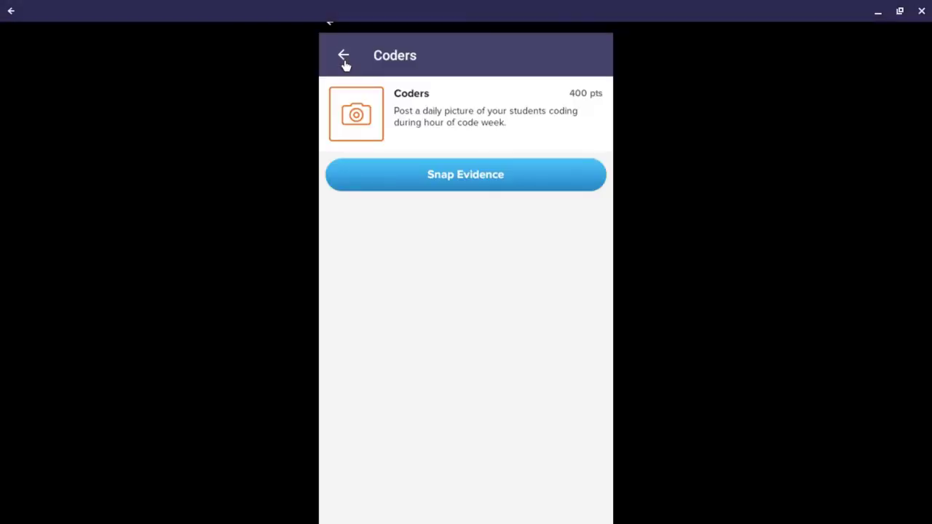
pyautogui.click(345, 59)
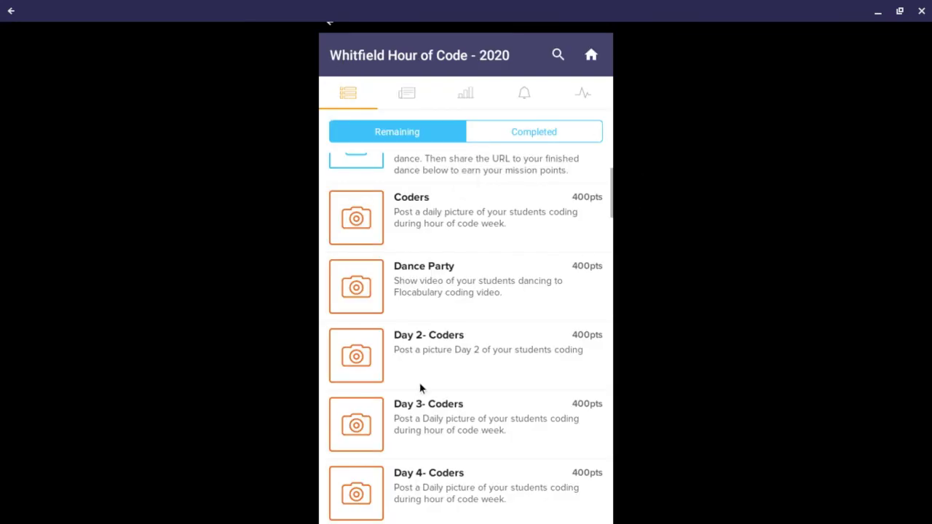
pyautogui.scroll(3, 420, 388)
pyautogui.scroll(-5, 420, 387)
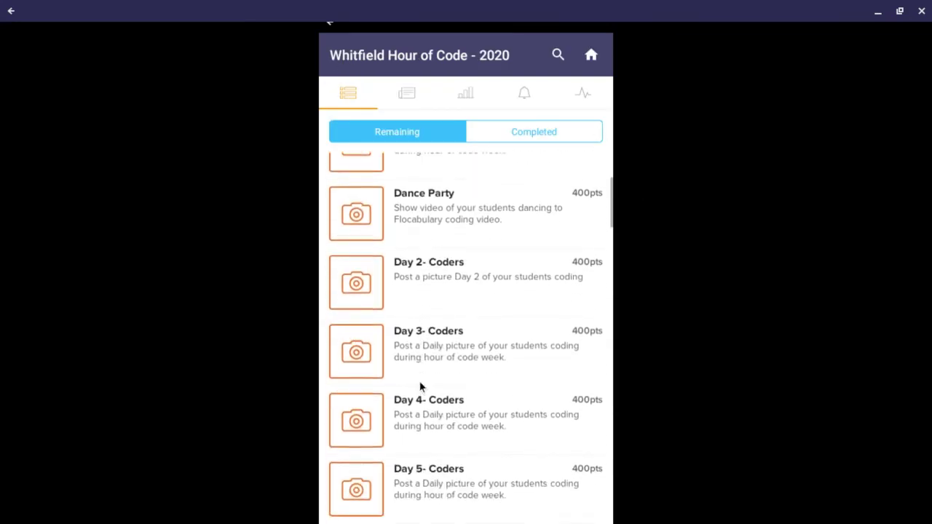
pyautogui.scroll(-15, 420, 386)
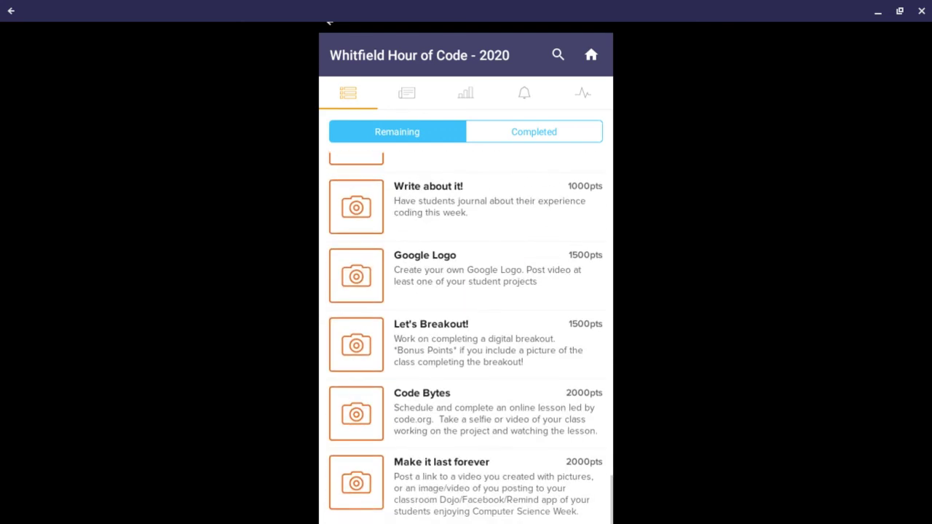